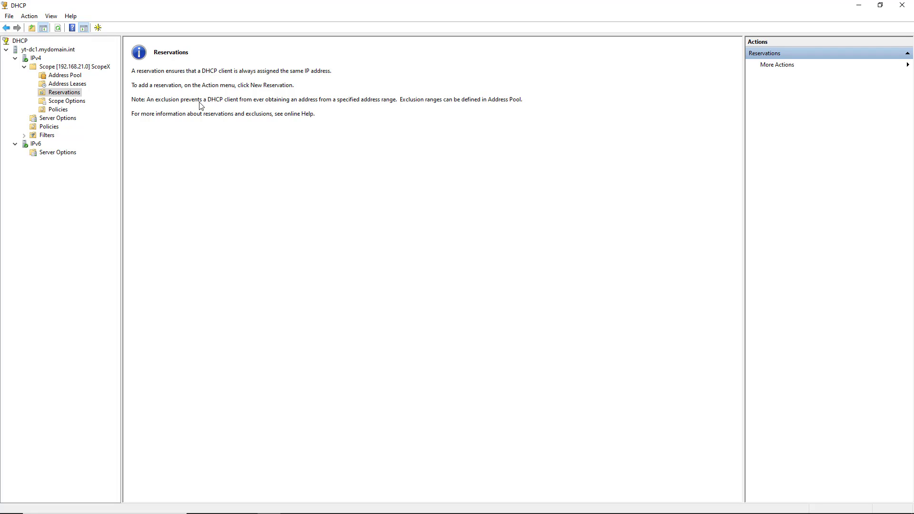
{"action": "right_click", "coordinate": [78, 95]}
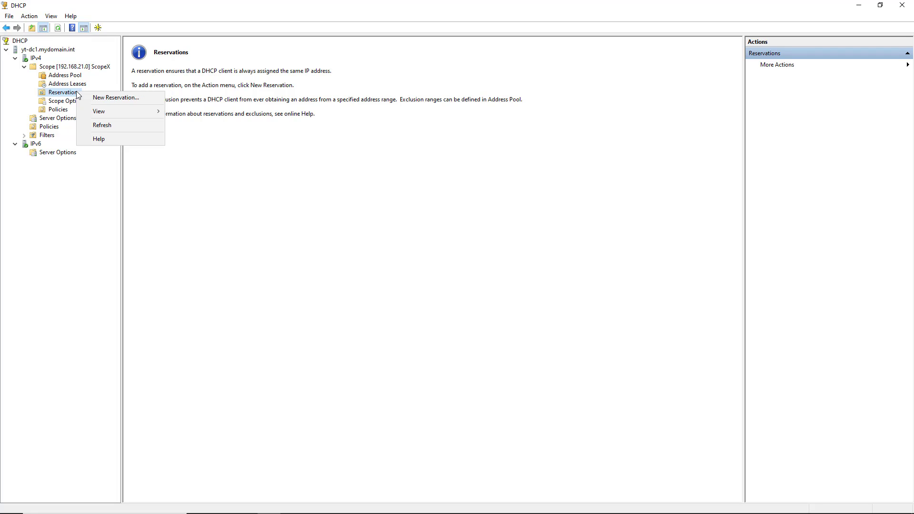
{"action": "left_click", "coordinate": [102, 98]}
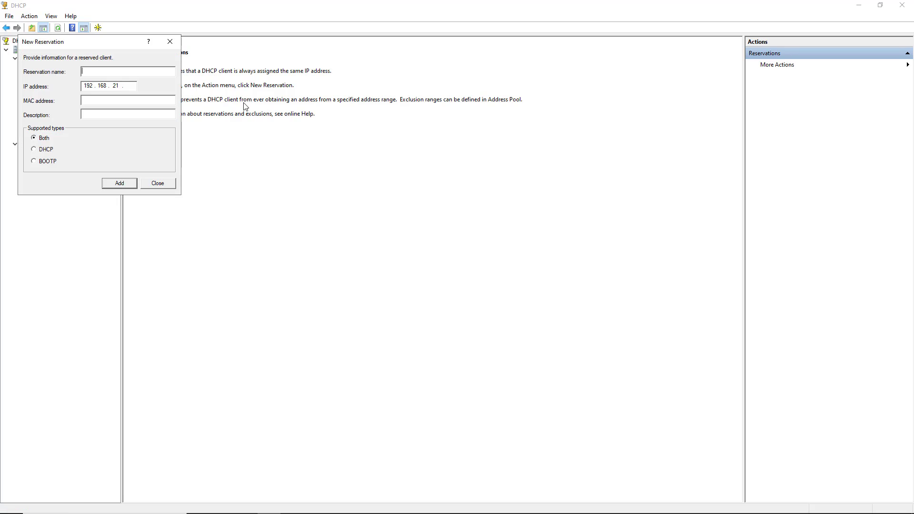
{"action": "left_click_drag", "start_coordinate": [153, 43], "coordinate": [393, 79]}
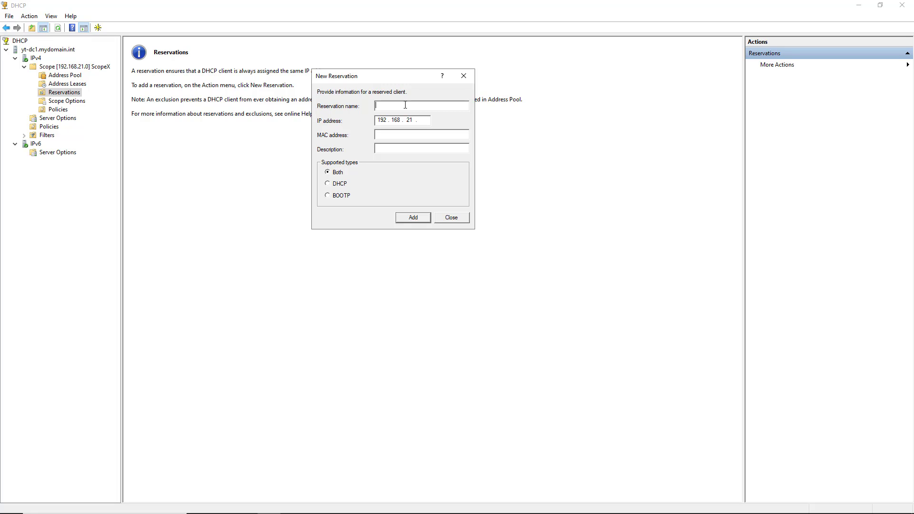
{"action": "left_click", "coordinate": [452, 218]}
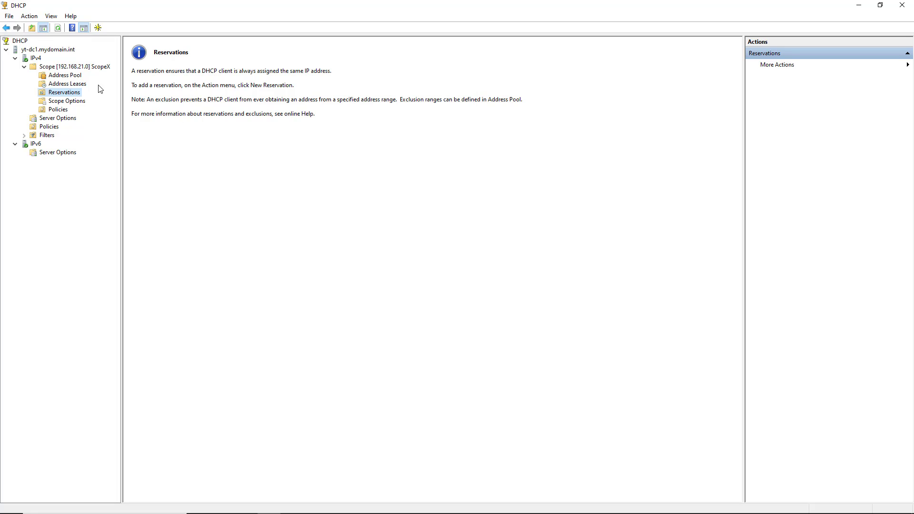
{"action": "left_click", "coordinate": [75, 85]}
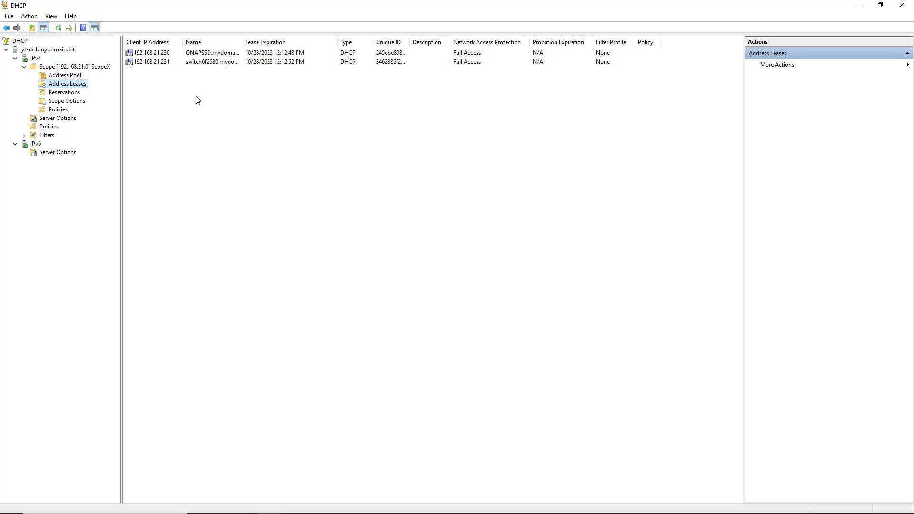
Step: Start a new ScopeX reservation named QNAP with IP address 192.168.21.230
{"action": "left_click", "coordinate": [70, 94]}
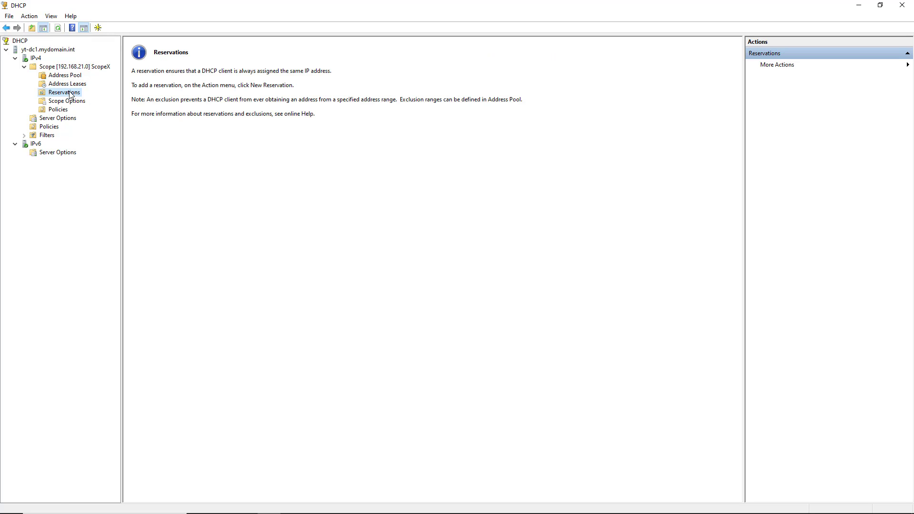
{"action": "right_click", "coordinate": [70, 94]}
{"action": "left_click", "coordinate": [96, 97]}
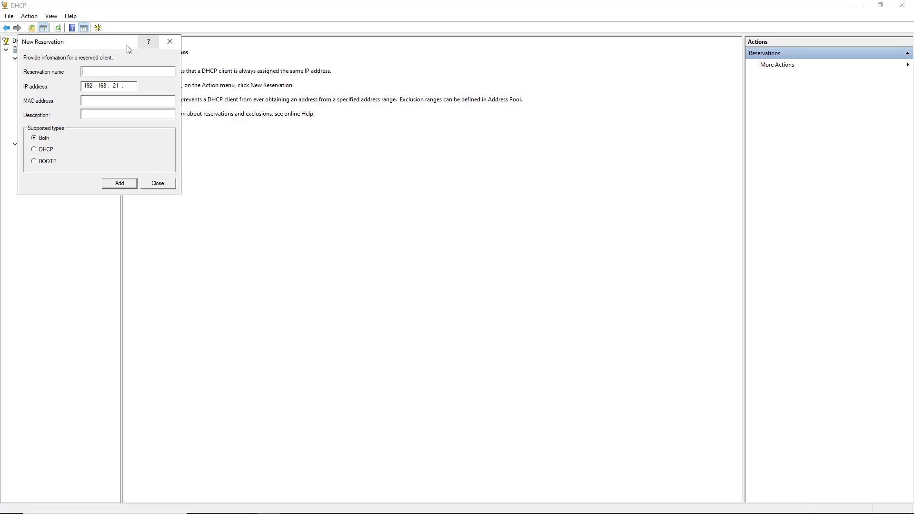
{"action": "left_click_drag", "start_coordinate": [128, 49], "coordinate": [420, 101]}
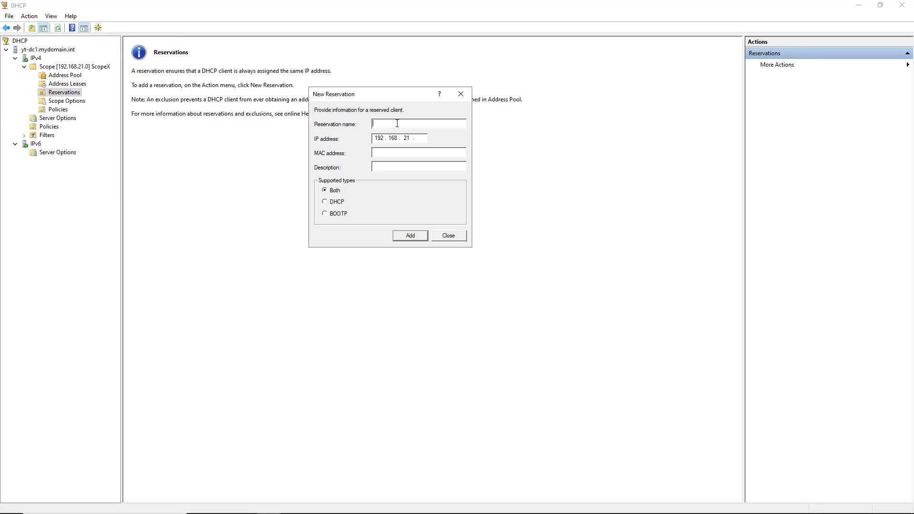
{"action": "type", "text": "QNAP"}
{"action": "type", "text": "230"}
Step: Open Command Prompt and ping 192.168.21.230, getting four replies with 0% loss
{"action": "mouse_move", "coordinate": [283, 509]}
{"action": "left_click", "coordinate": [137, 506]}
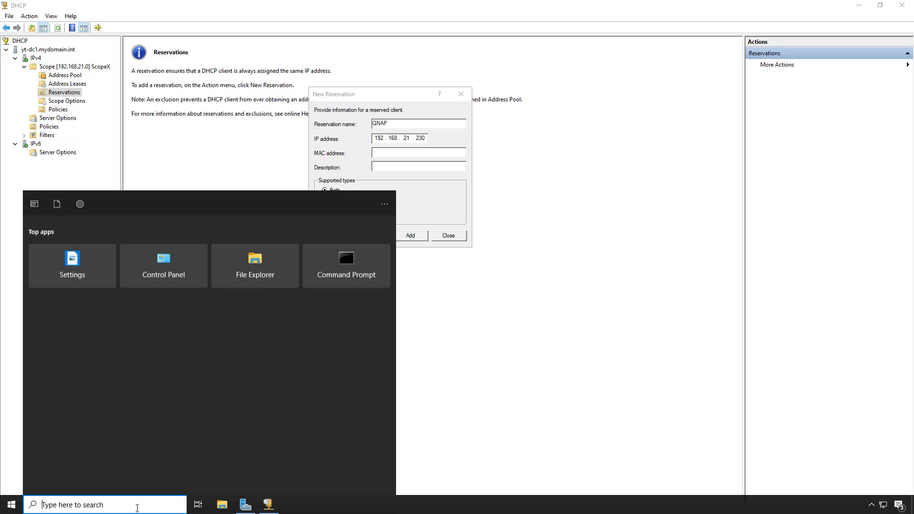
{"action": "type", "text": "cmd"}
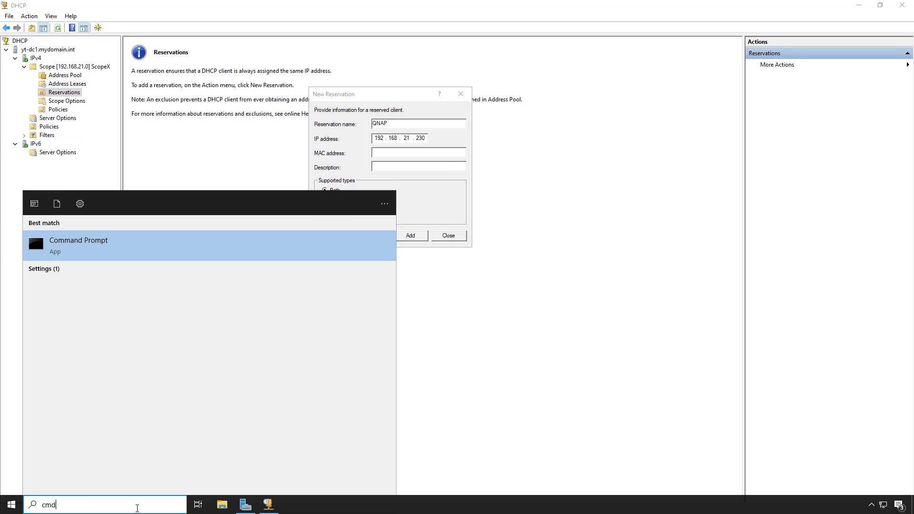
{"action": "key", "text": "Return"}
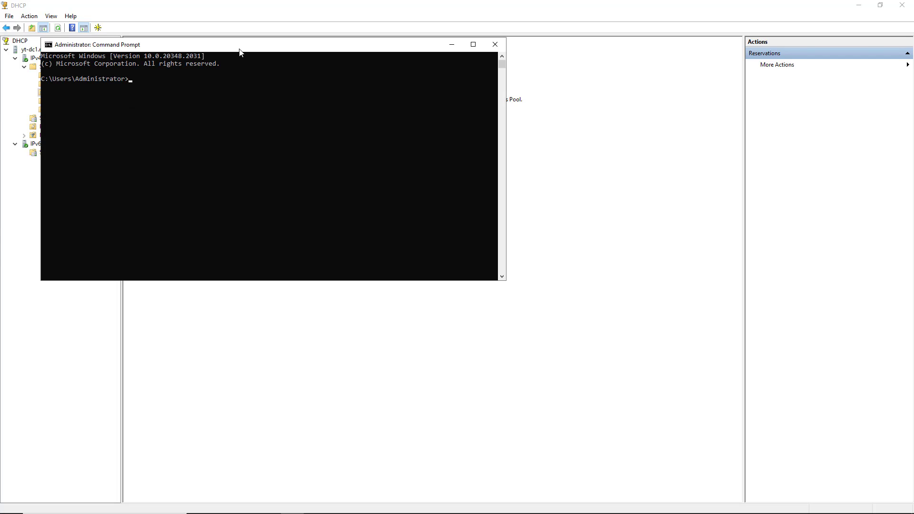
{"action": "left_click_drag", "start_coordinate": [240, 52], "coordinate": [508, 226]}
{"action": "left_click", "coordinate": [494, 284]}
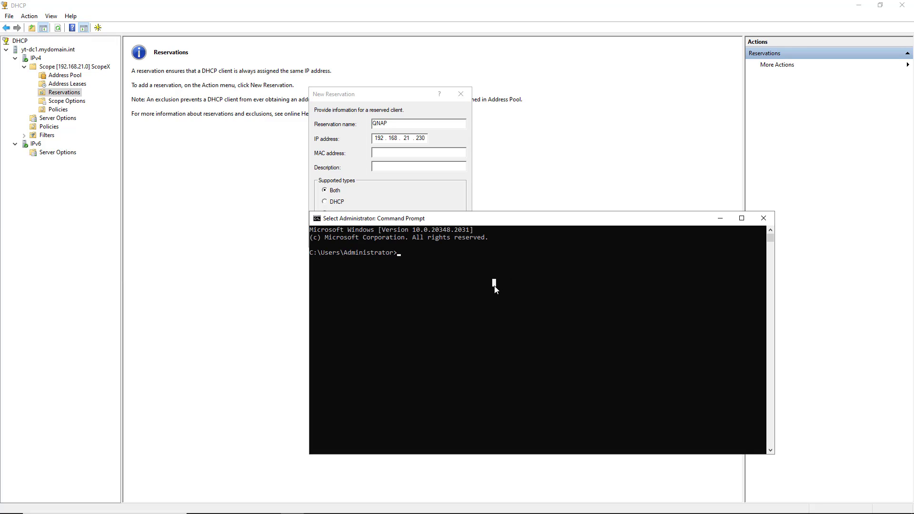
{"action": "type", "text": "ping "}
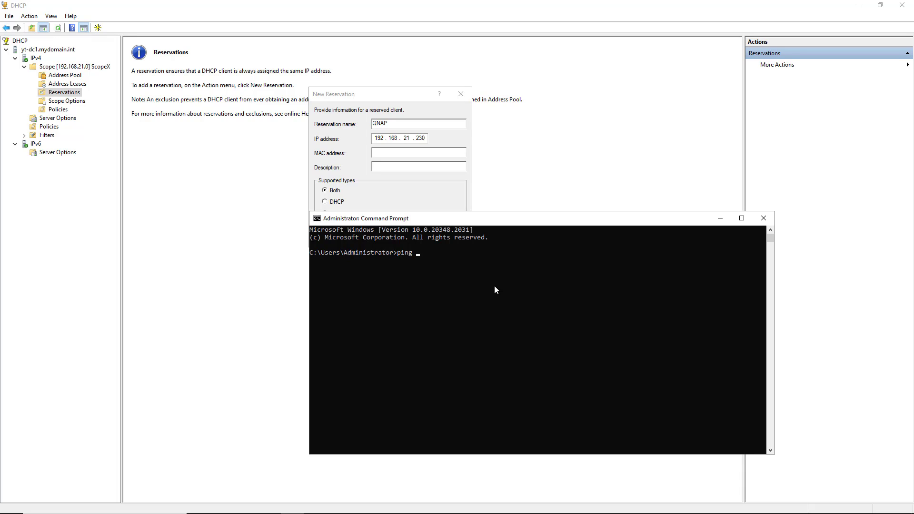
{"action": "type", "text": "192.168.21.230"}
{"action": "key", "text": "Return"}
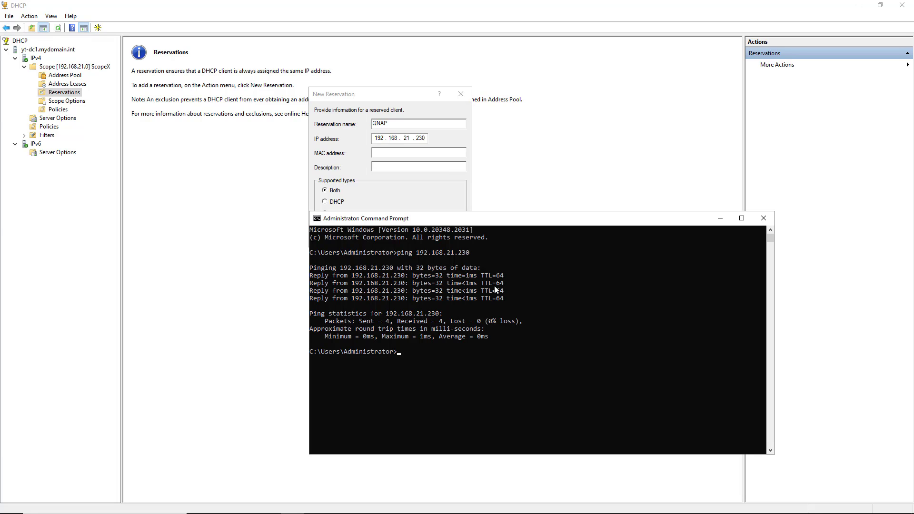
{"action": "left_click_drag", "start_coordinate": [456, 220], "coordinate": [425, 70]}
Step: List the ARP table with arp -a and copy 192.168.21.230's MAC 24-5e-be-80-85-10
{"action": "type", "text": "a"}
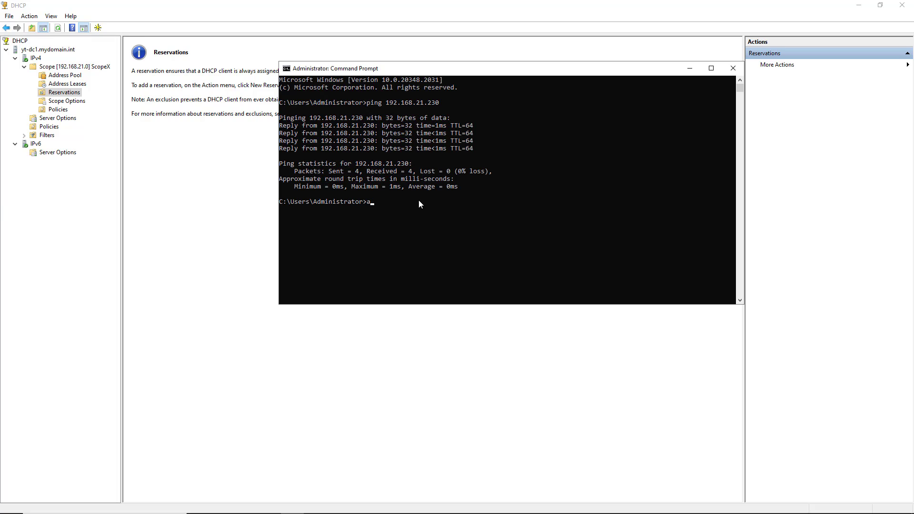
{"action": "type", "text": "rp -a | more"}
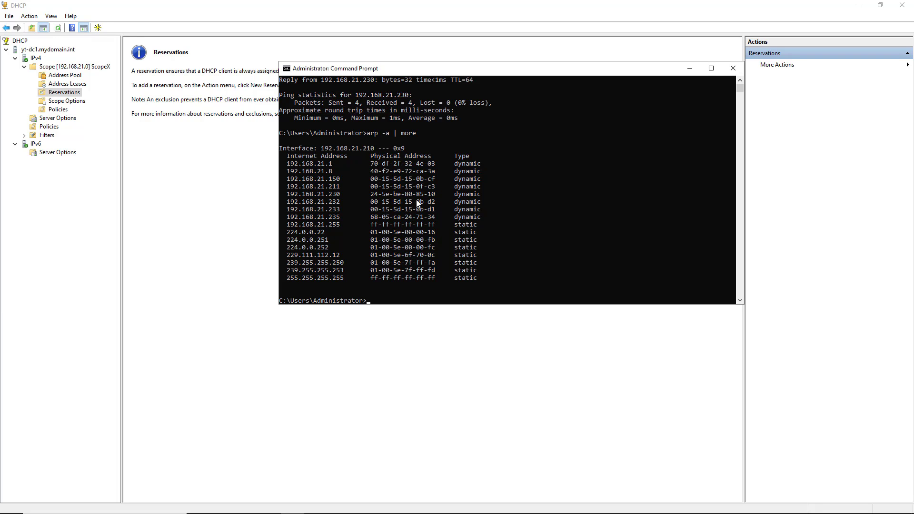
{"action": "left_click_drag", "start_coordinate": [287, 194], "coordinate": [339, 196]}
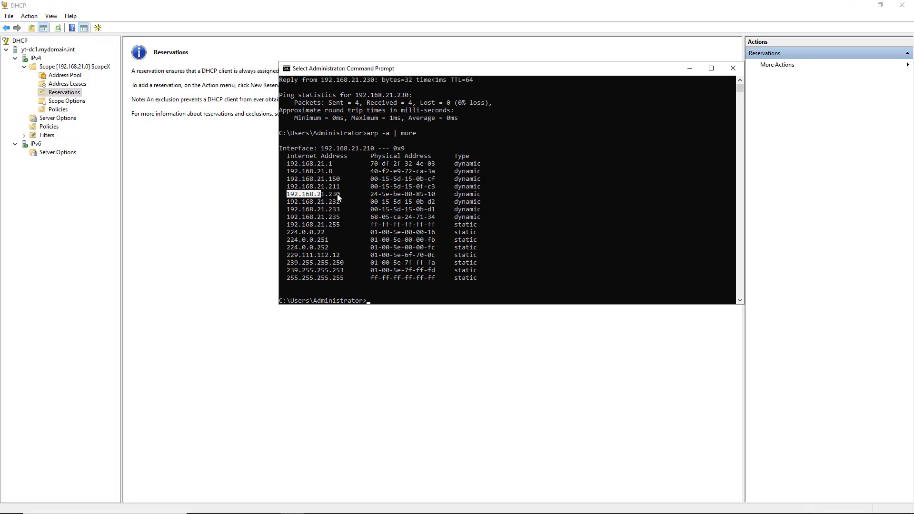
{"action": "left_click", "coordinate": [372, 195]}
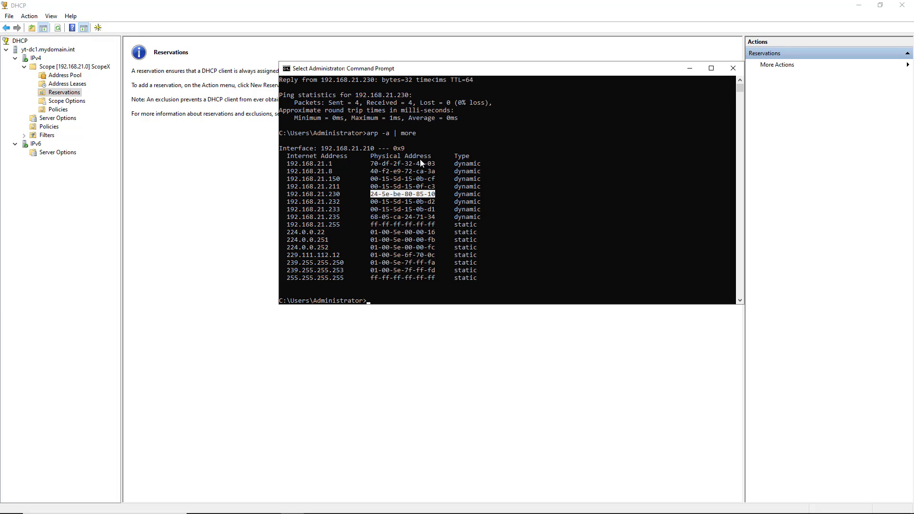
{"action": "left_click", "coordinate": [287, 69]}
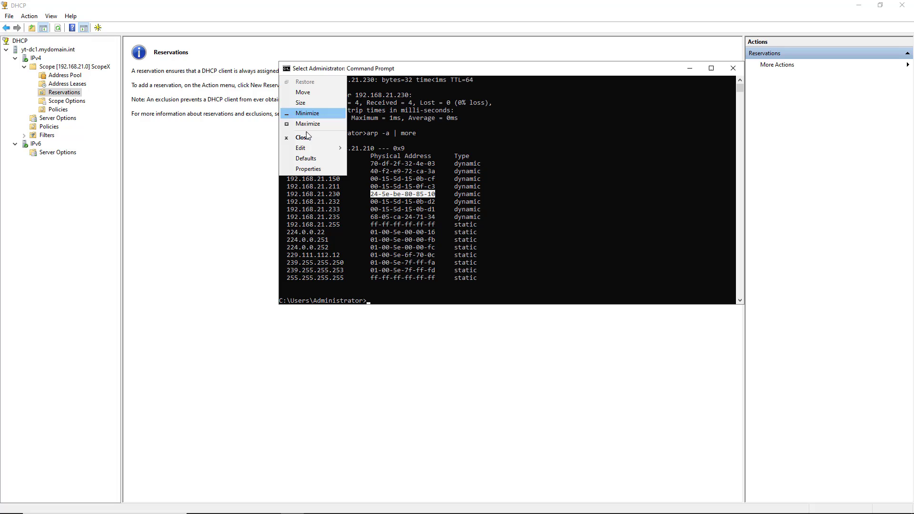
{"action": "mouse_move", "coordinate": [335, 152]}
{"action": "left_click", "coordinate": [360, 159]}
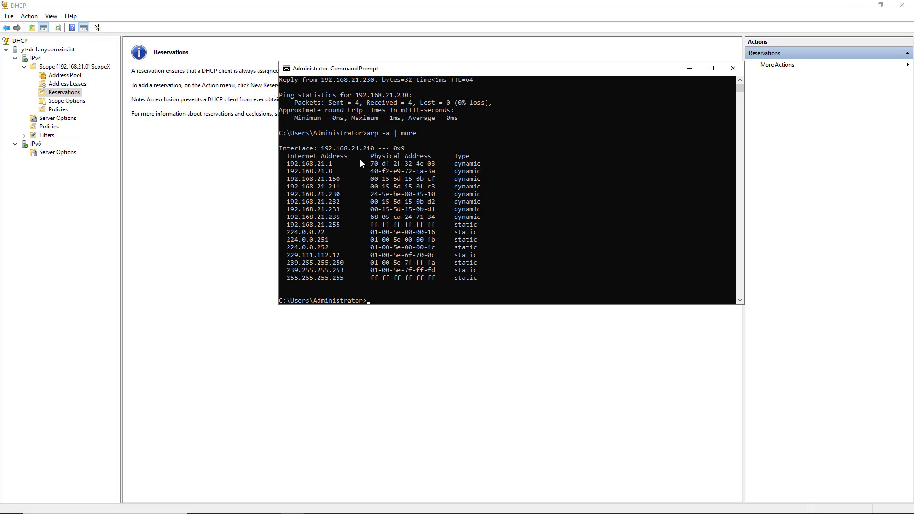
Step: Paste MAC 24-5e-be-80-85-10 into the QNAP reservation and add it to ScopeX
{"action": "left_click", "coordinate": [690, 68]}
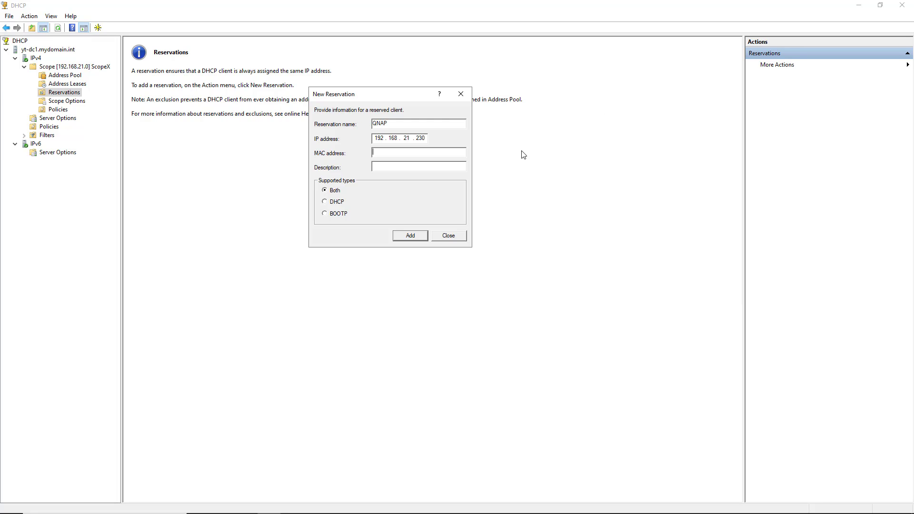
{"action": "right_click", "coordinate": [395, 153]}
{"action": "left_click", "coordinate": [417, 194]}
{"action": "left_click", "coordinate": [402, 237]}
Step: Check QNAP's options: router 192.168.21.1, DNS 192.168.21.210, domain mydomain.int, matching scope options
{"action": "left_click", "coordinate": [448, 238]}
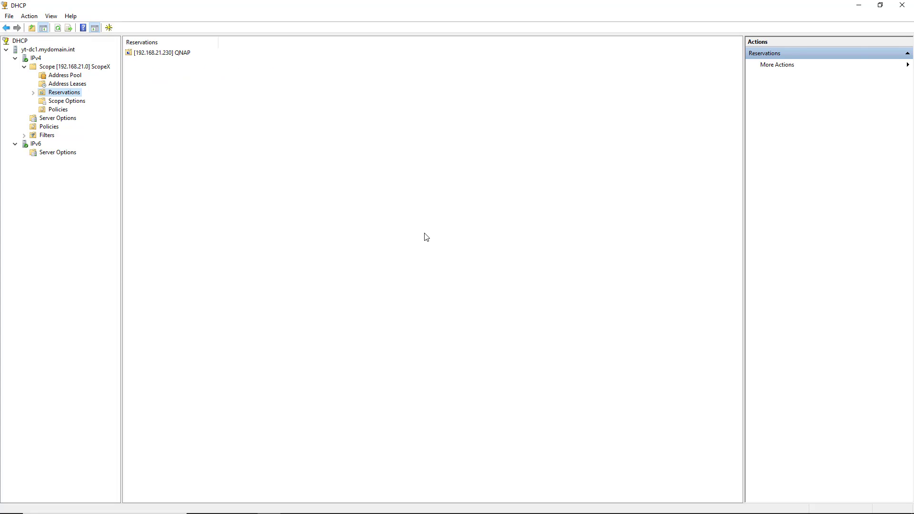
{"action": "left_click", "coordinate": [183, 56]}
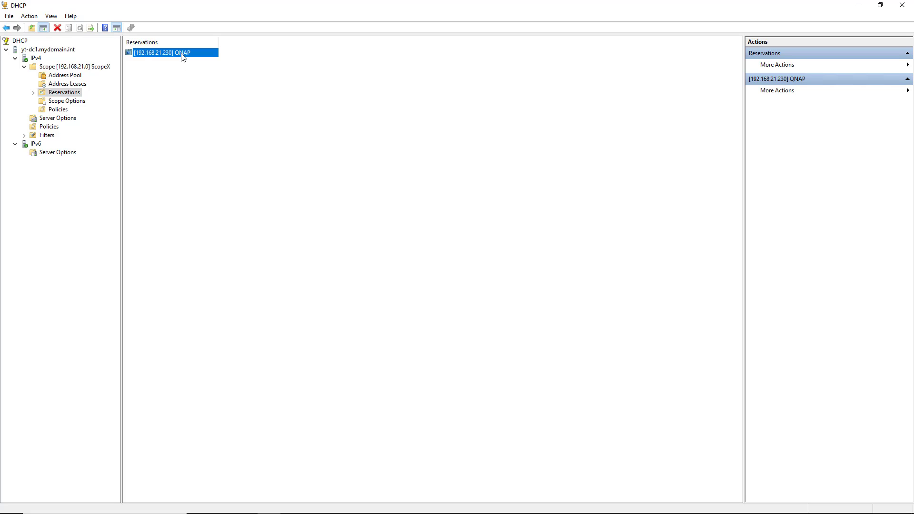
{"action": "double_click", "coordinate": [183, 54]}
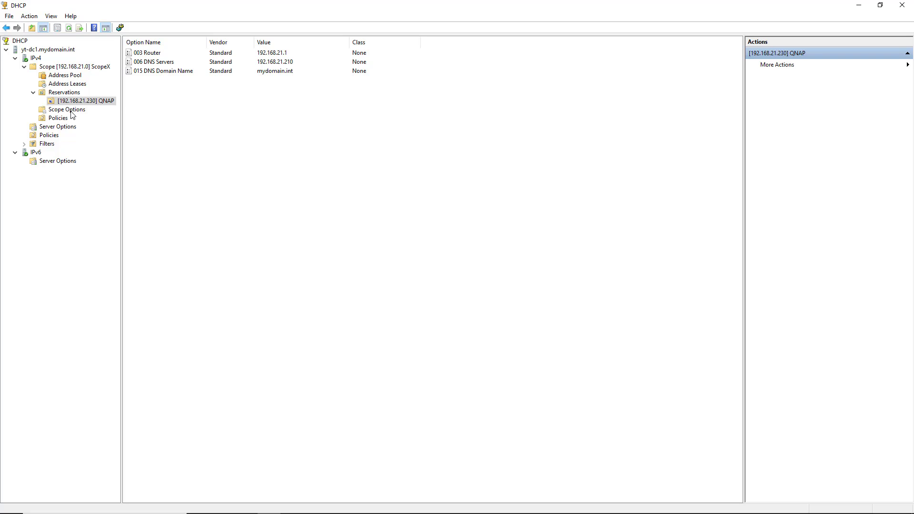
{"action": "left_click", "coordinate": [67, 110]}
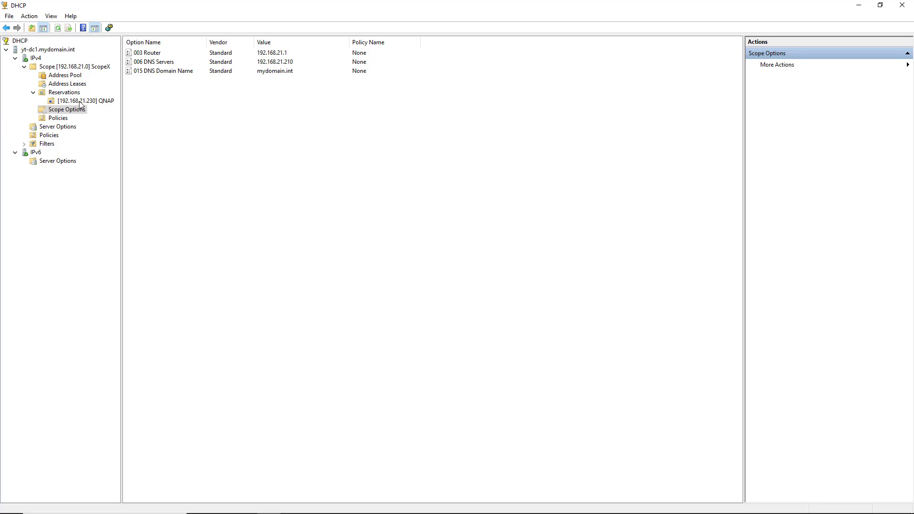
{"action": "left_click", "coordinate": [80, 101]}
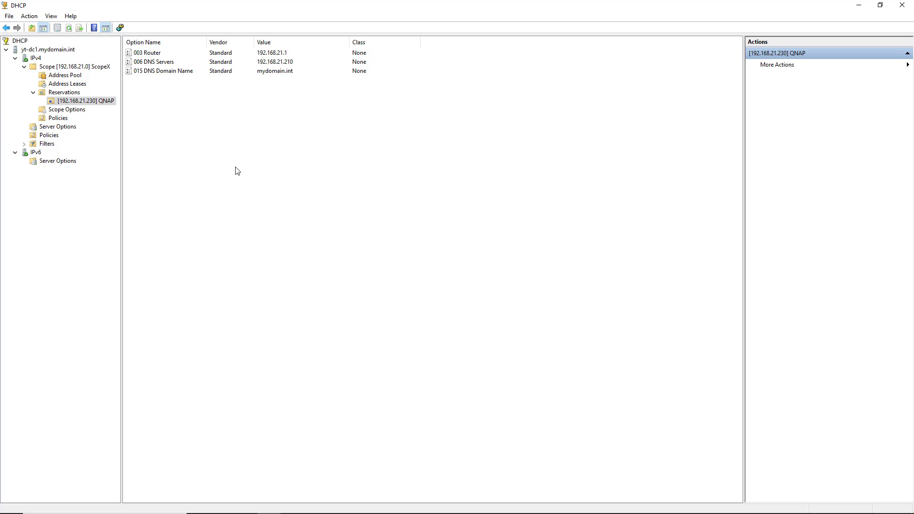